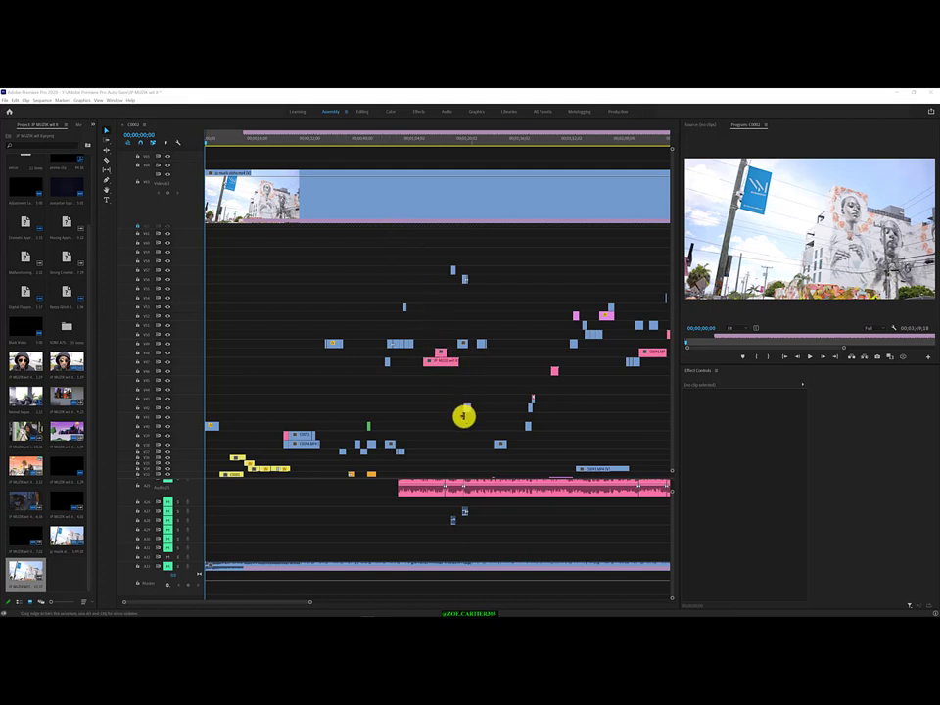
Scroll the timeline left and right to survey the whole sequence
scroll(464, 417, "right", 1)
scroll(464, 417, "right", 1)
scroll(464, 417, "right", 8)
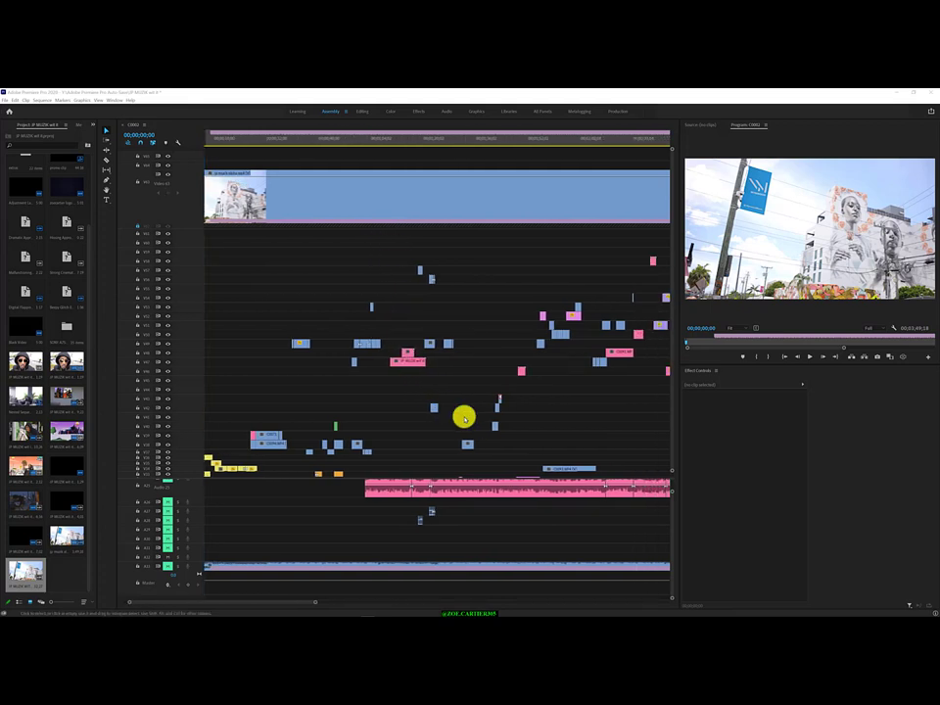
scroll(461, 419, "right", 4)
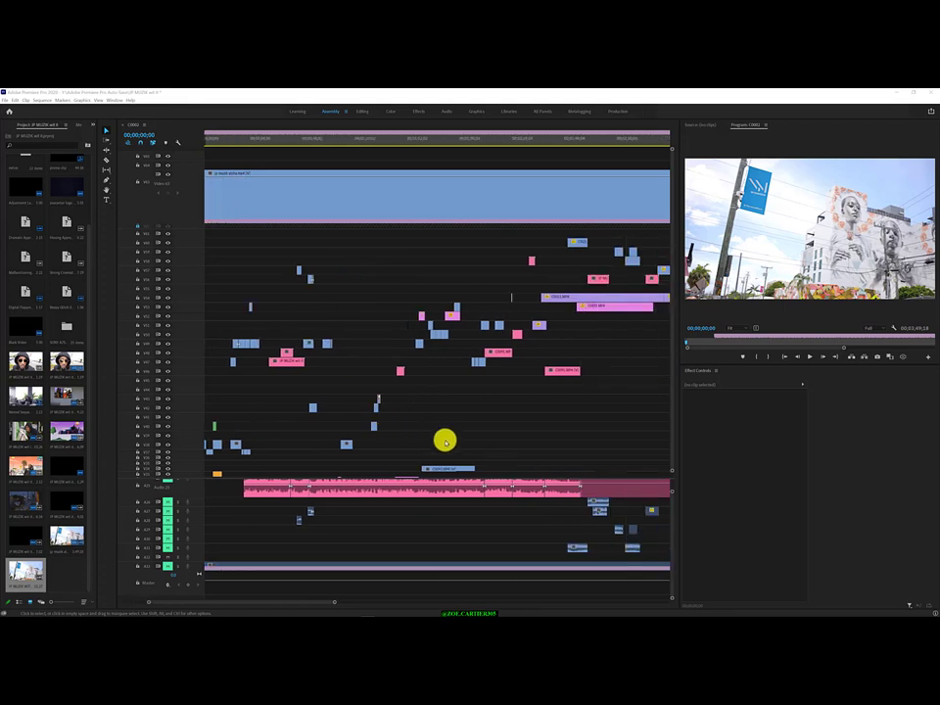
scroll(444, 440, "left", 8)
scroll(444, 440, "right", 5)
scroll(445, 441, "right", 12)
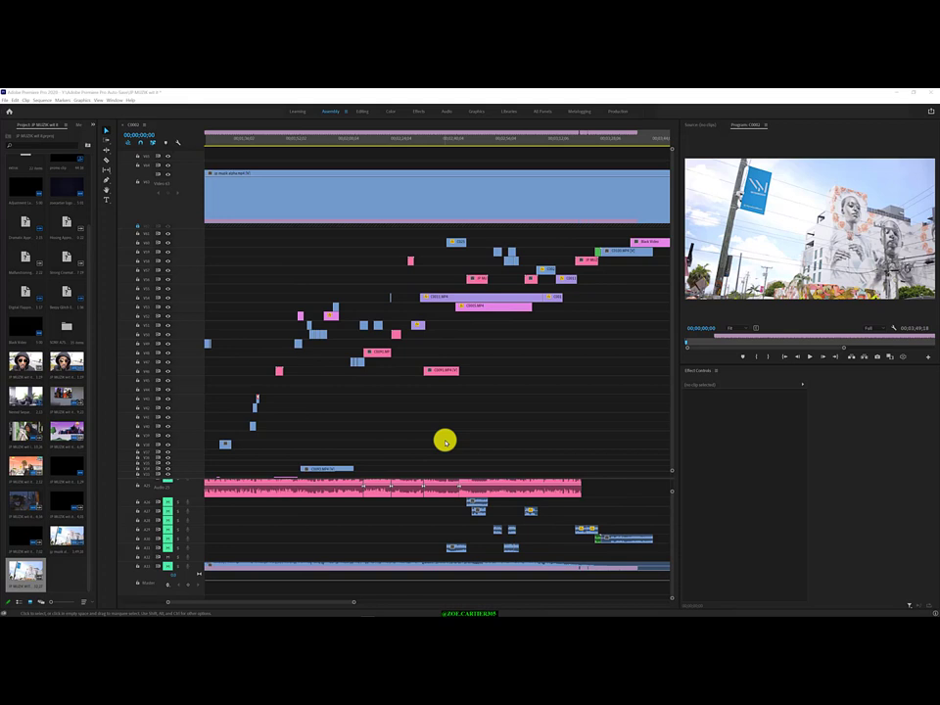
scroll(444, 441, "right", 2)
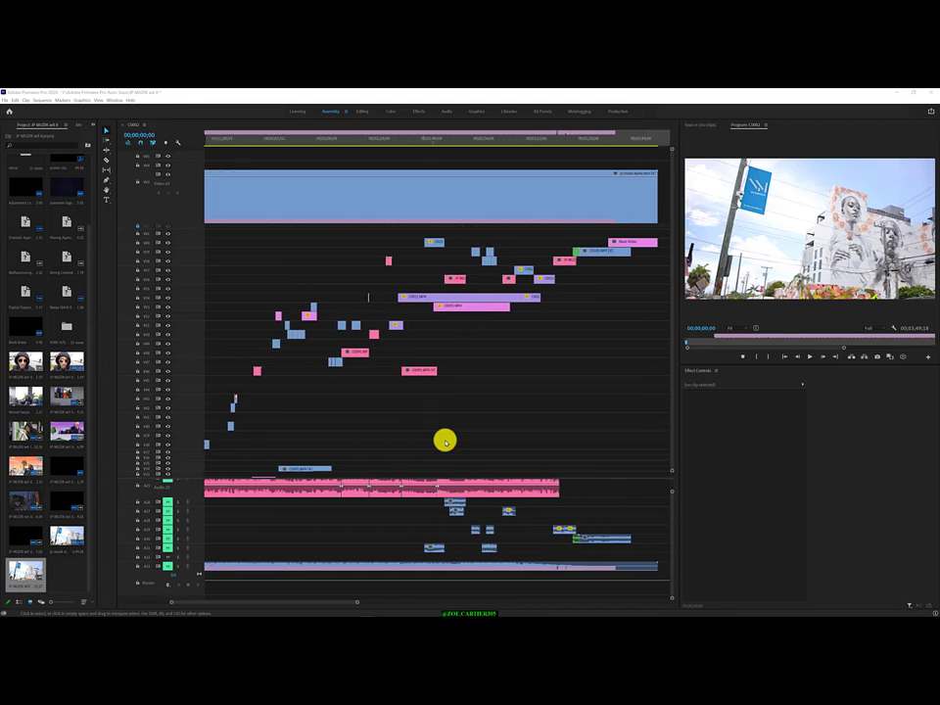
scroll(446, 434, "left", 7)
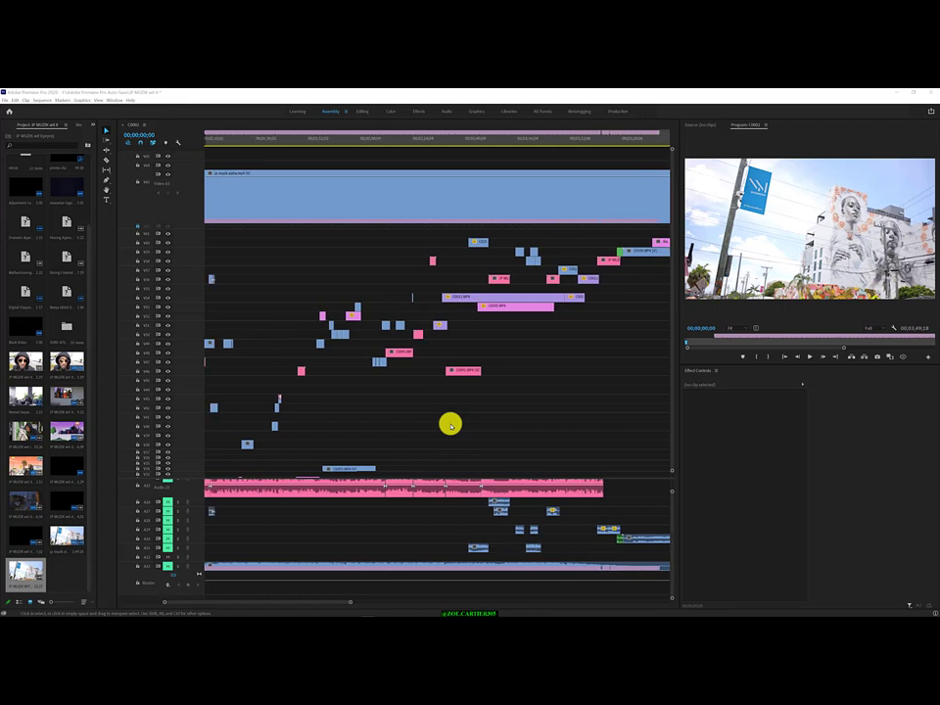
scroll(449, 424, "left", 8)
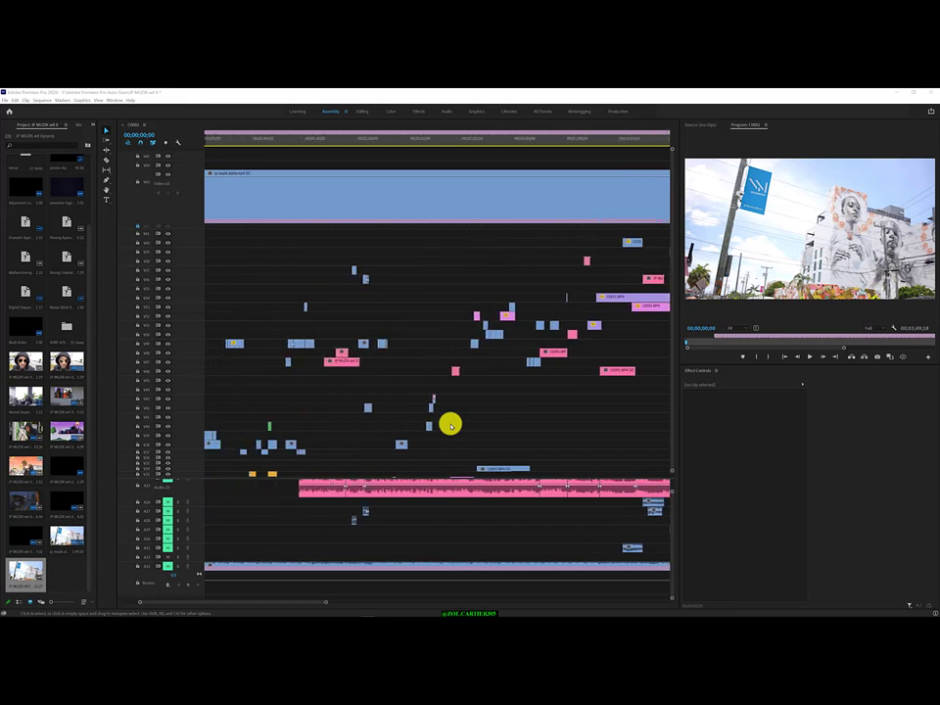
scroll(449, 424, "left", 8)
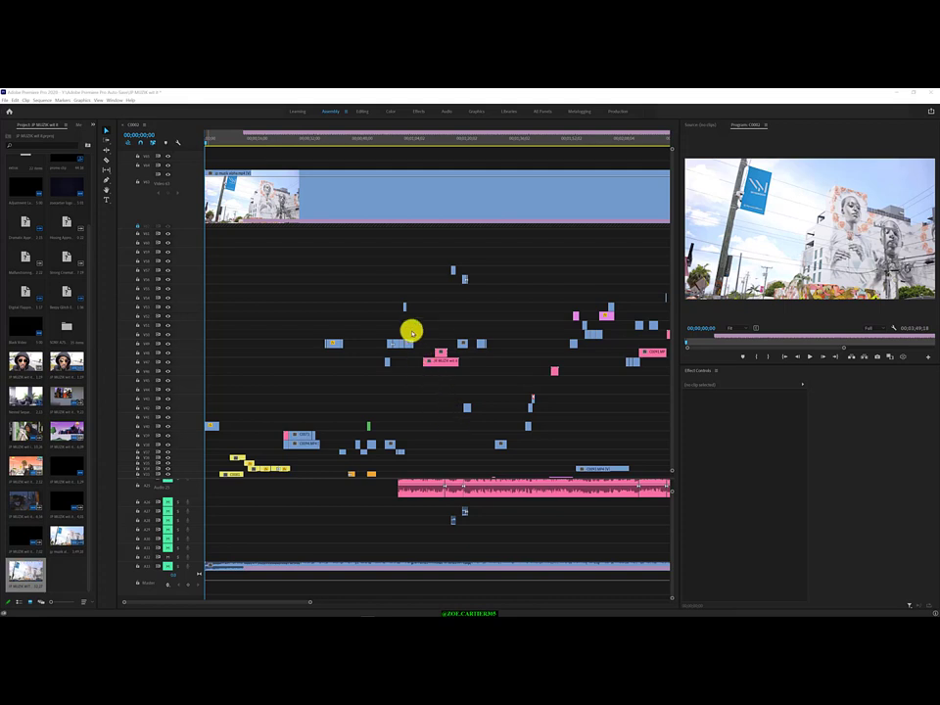
Widen the timeline panel and select the top-track clip to show its 100 scale, 100% opacity
left_click(380, 260)
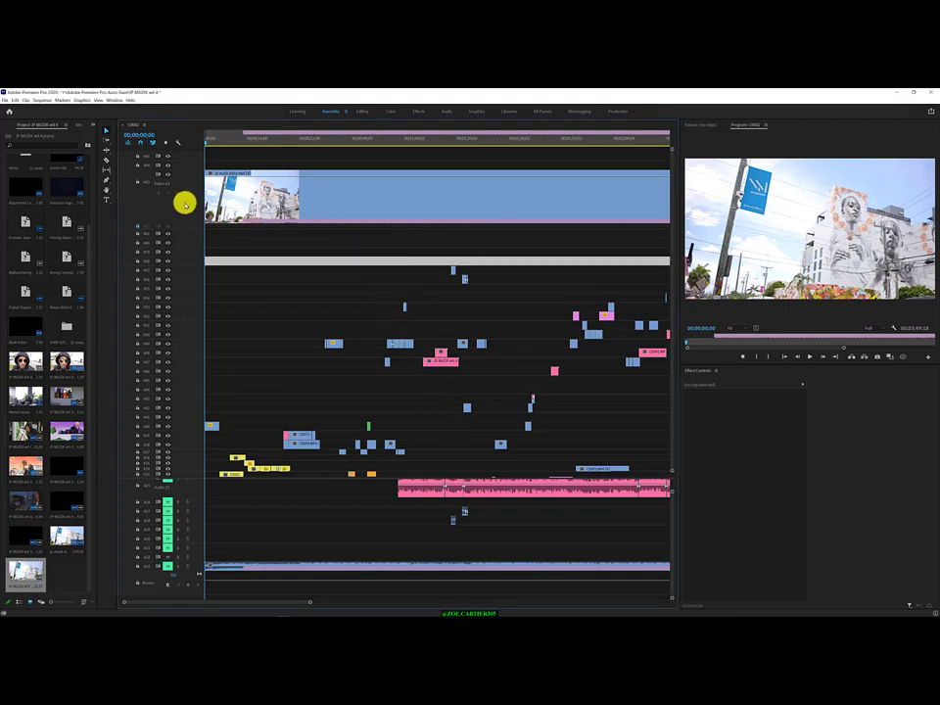
left_click(255, 154)
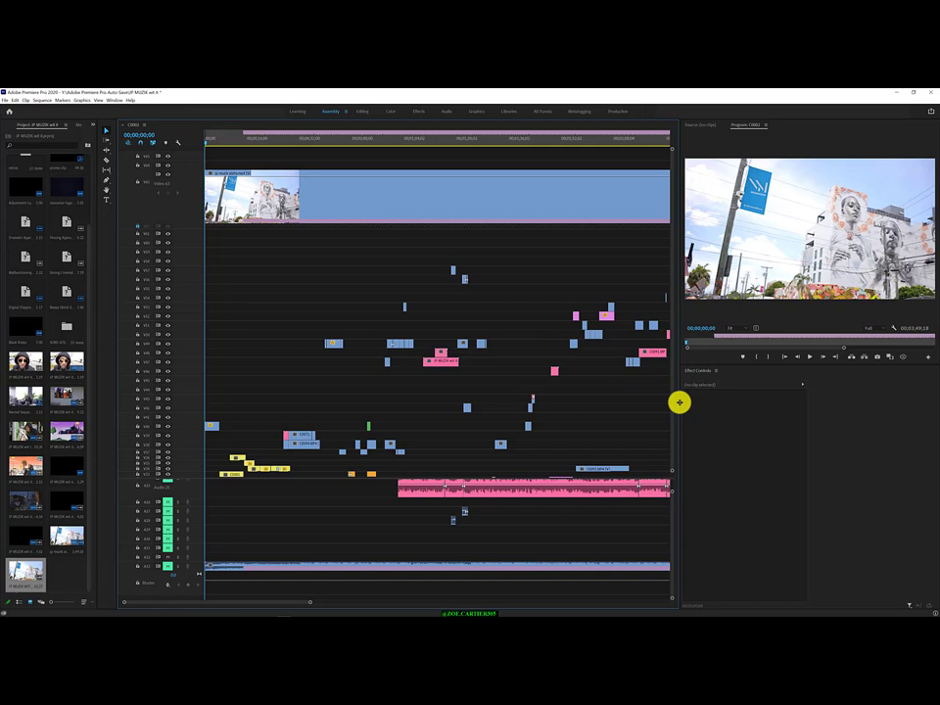
left_click_drag(679, 402, 724, 396)
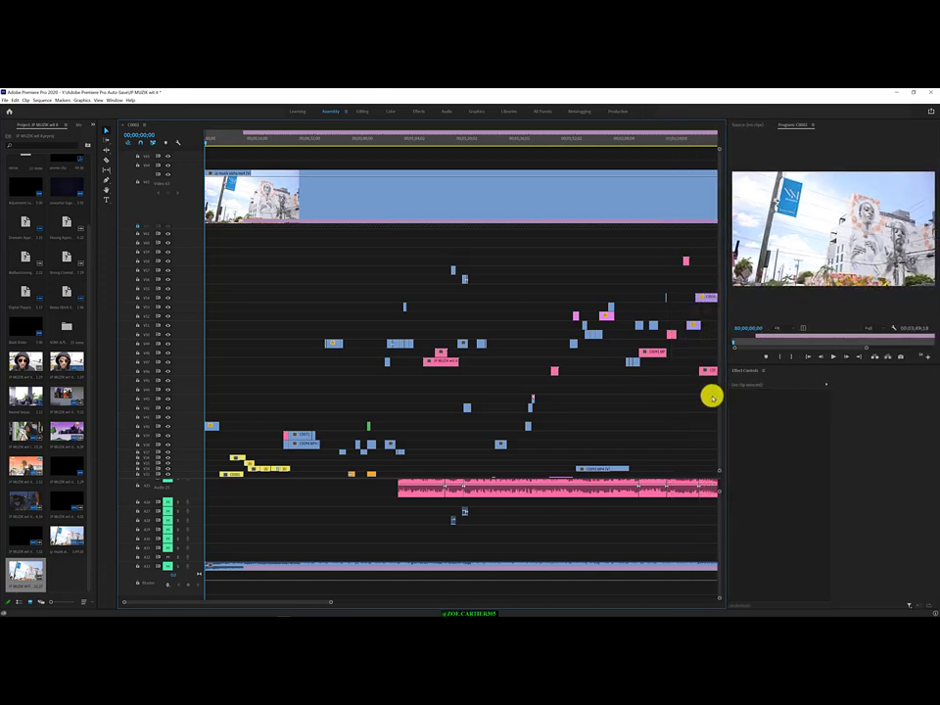
left_click(260, 201)
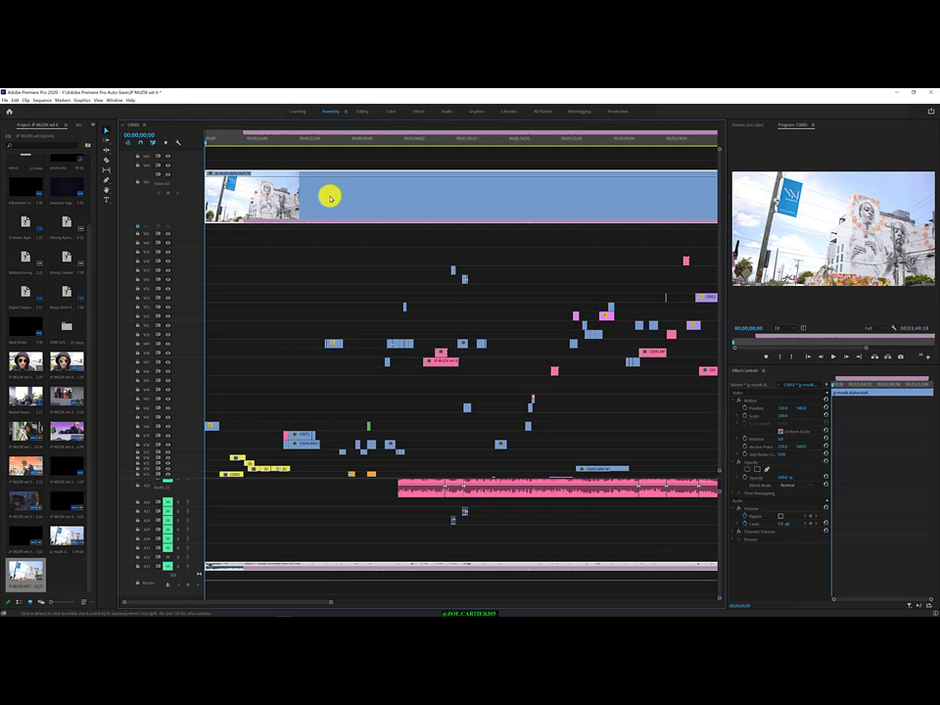
right_click(304, 202)
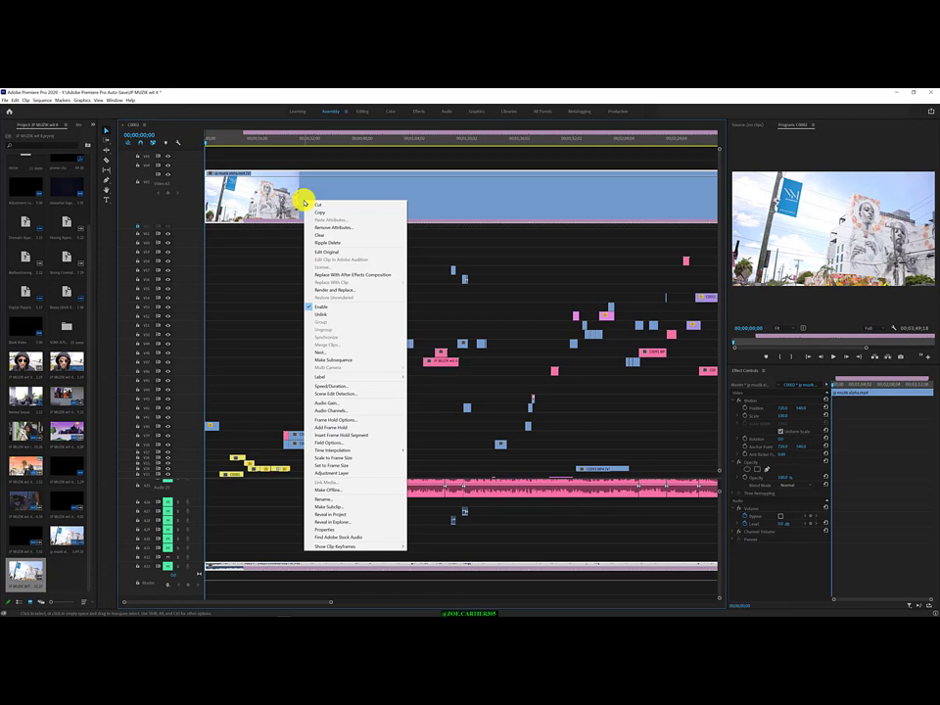
left_click(359, 394)
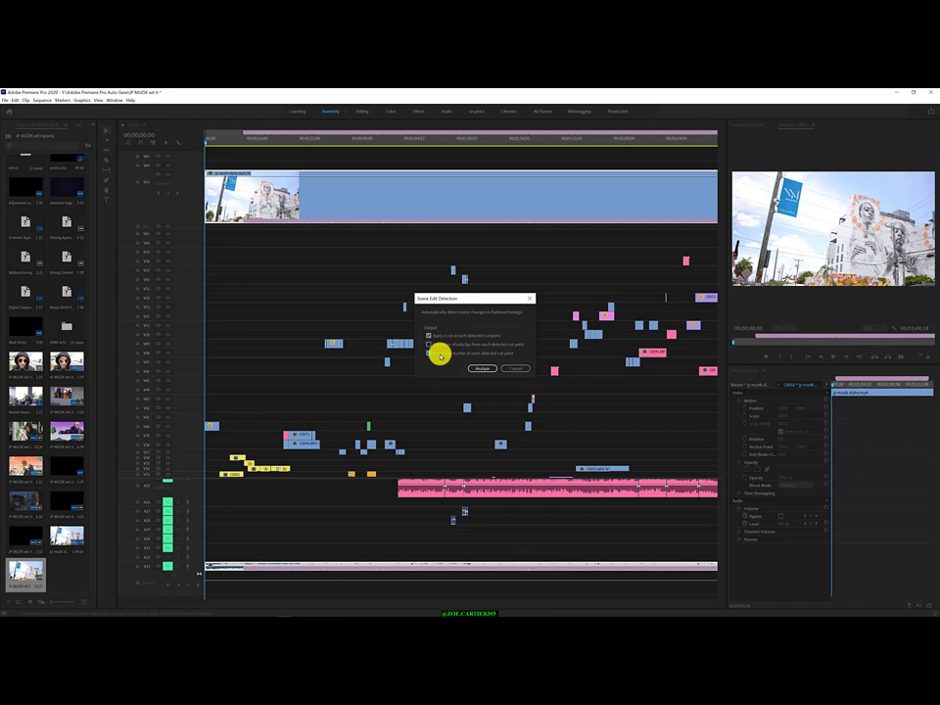
left_click(441, 355)
left_click(517, 368)
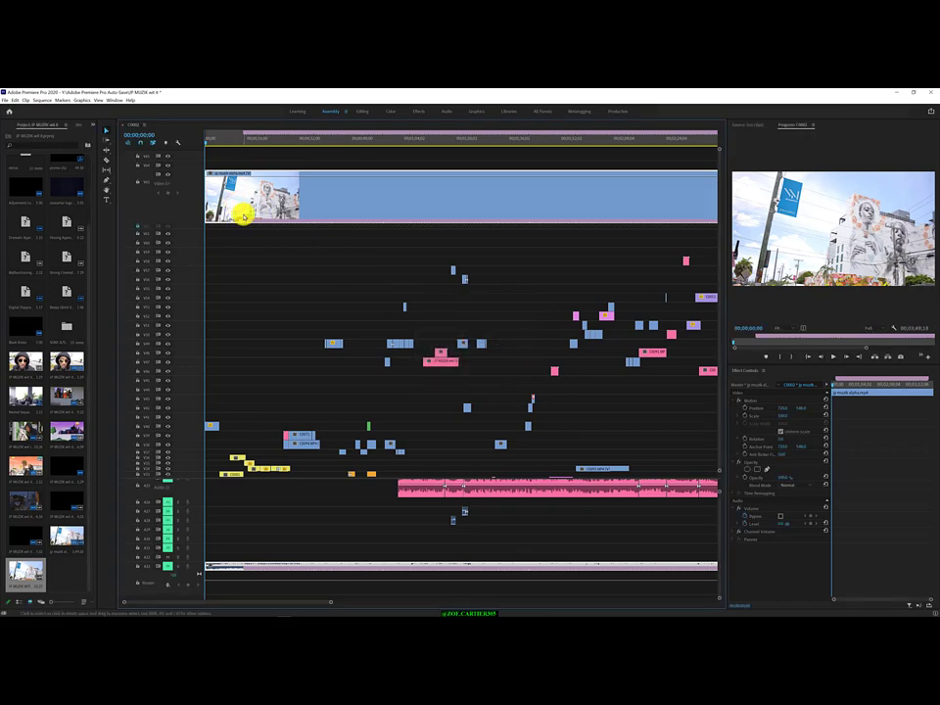
Bring up the top-track clip's context menu and move into its Label colour choices
left_click(243, 214)
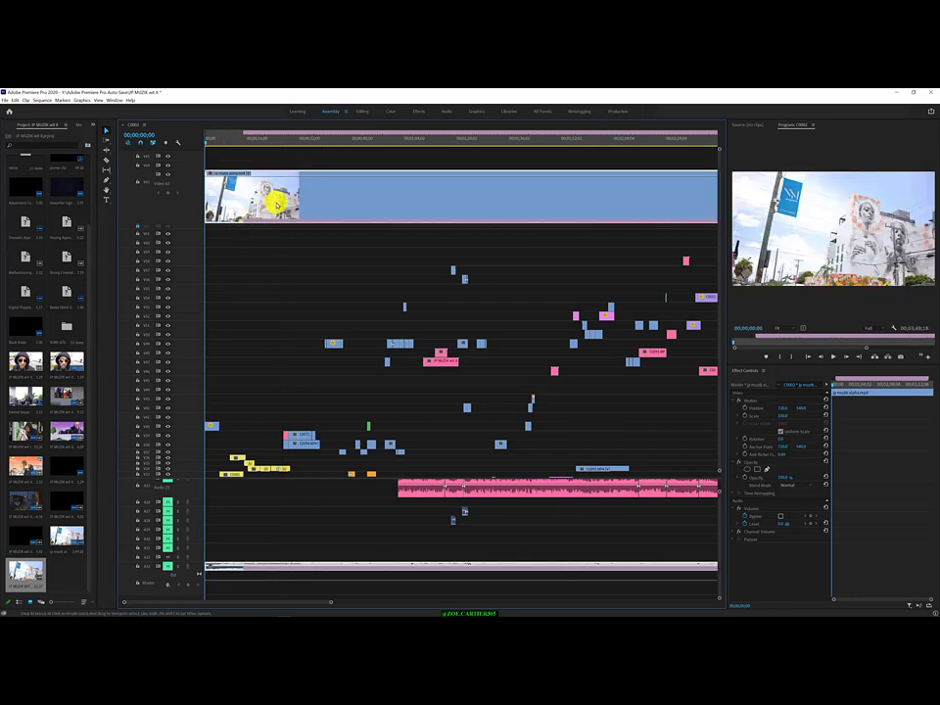
right_click(279, 201)
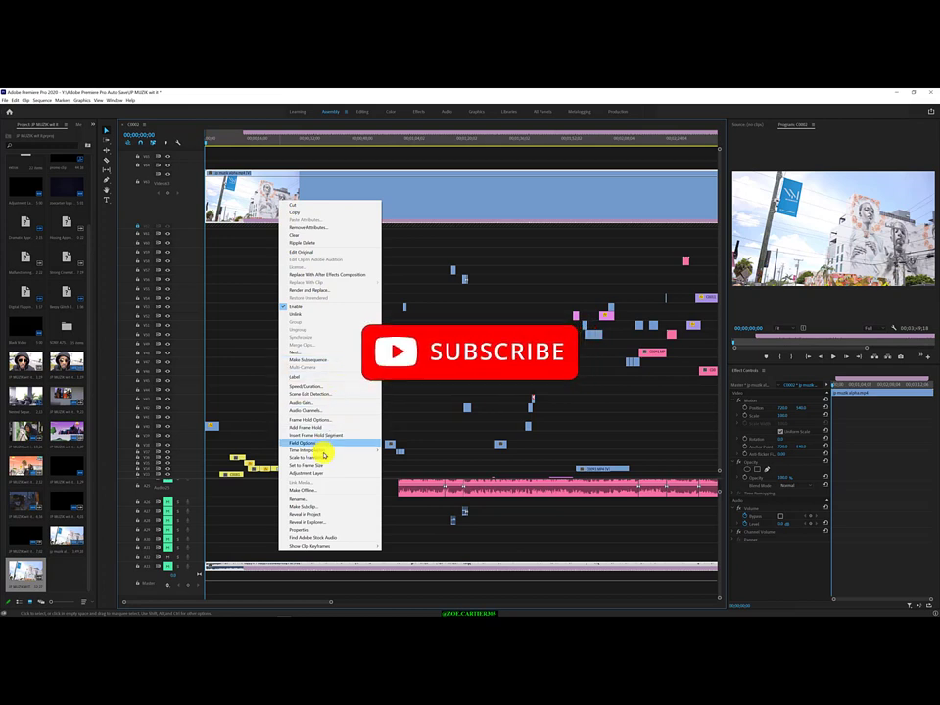
mouse_move(325, 454)
key("Up")
key("Up")
key("Up")
key("Up")
key("Up")
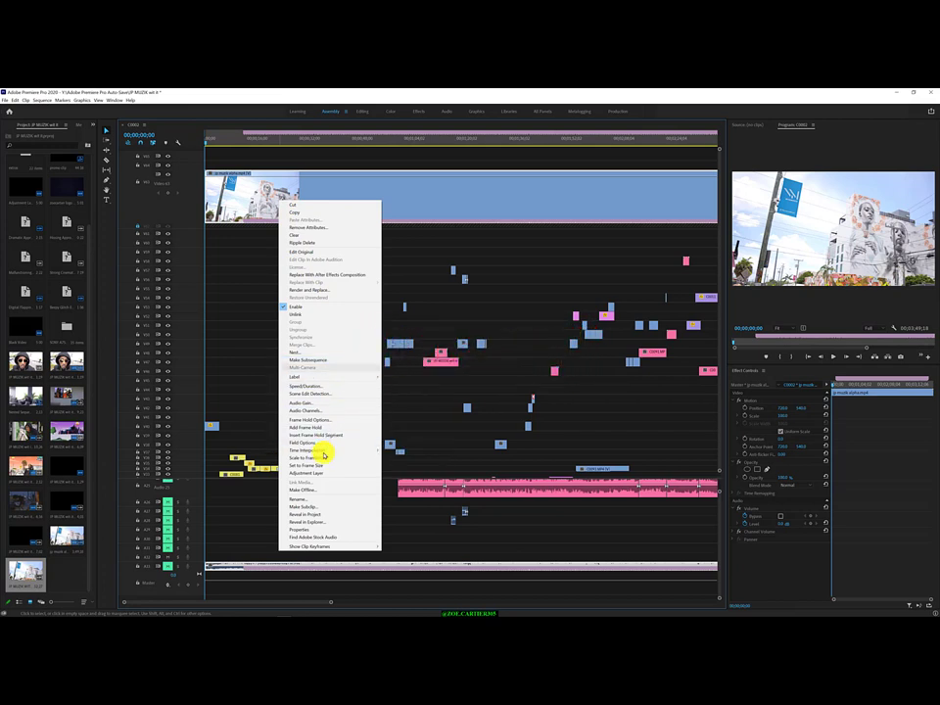
key("Down")
key("Down")
key("Down")
key("Down")
key("Down")
key("Down")
key("Down")
key("Down")
key("Down")
key("Down")
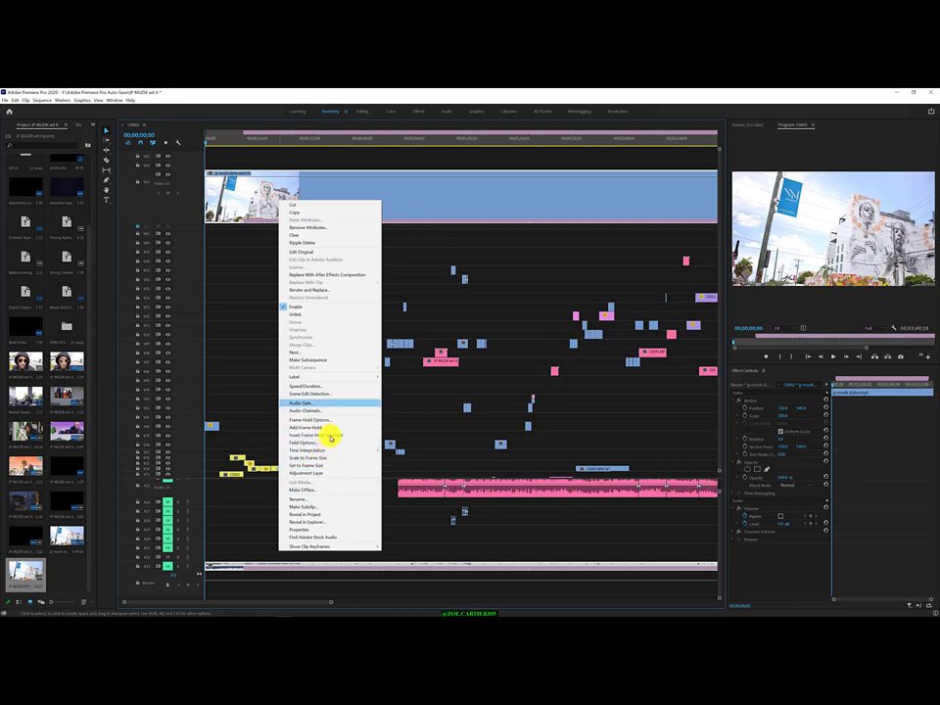
mouse_move(353, 378)
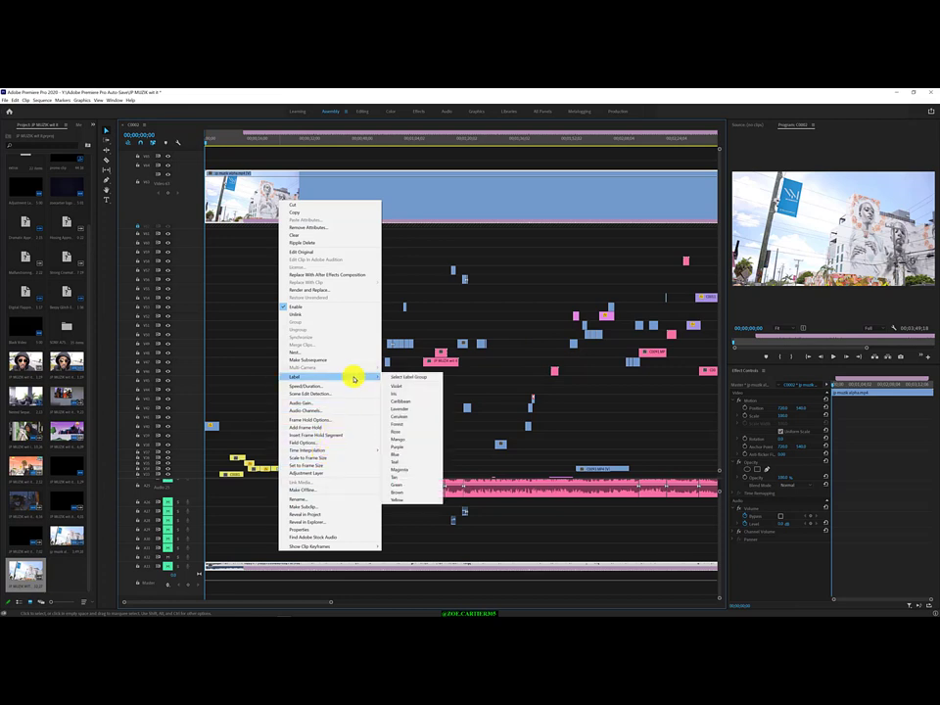
key("Right")
key("Down")
key("Down")
key("Down")
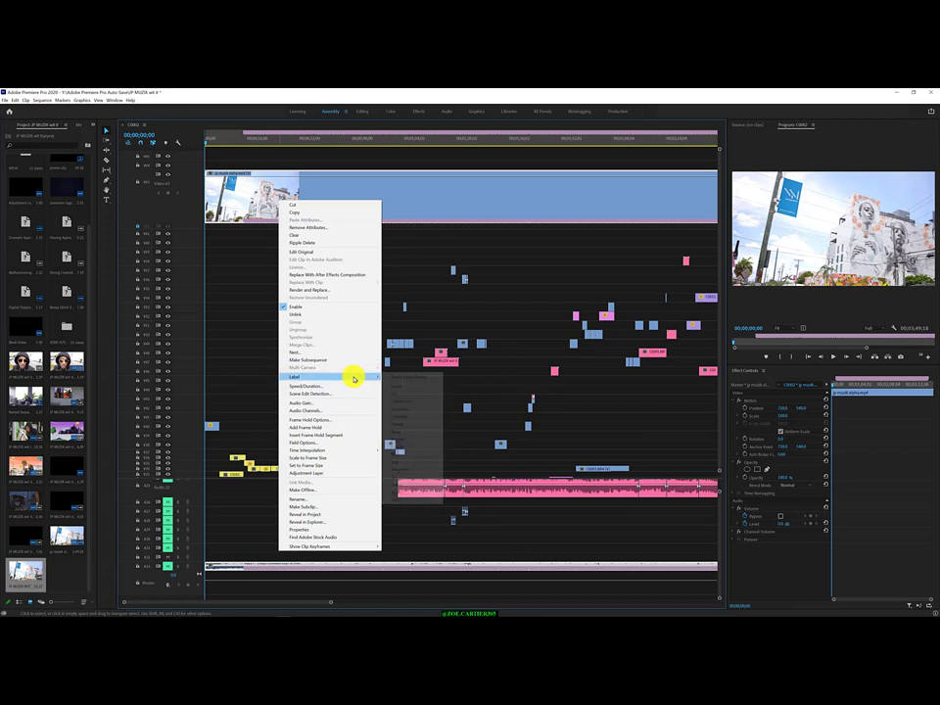
Apply the Mango label, then browse the clip's context menu and close it unused
left_click(415, 438)
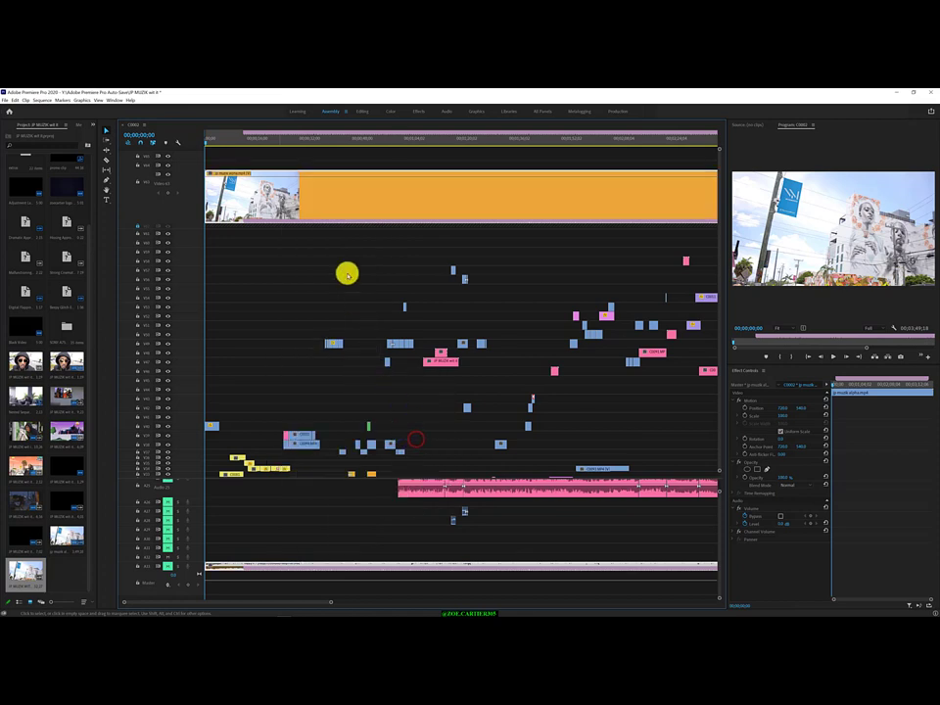
right_click(315, 197)
key("Down")
key("Down")
key("Down")
key("Down")
key("Down")
key("Down")
key("Down")
key("Down")
key("Down")
key("Down")
key("Down")
key("Down")
key("Down")
key("Down")
key("Down")
key("Down")
key("Down")
key("Down")
key("Down")
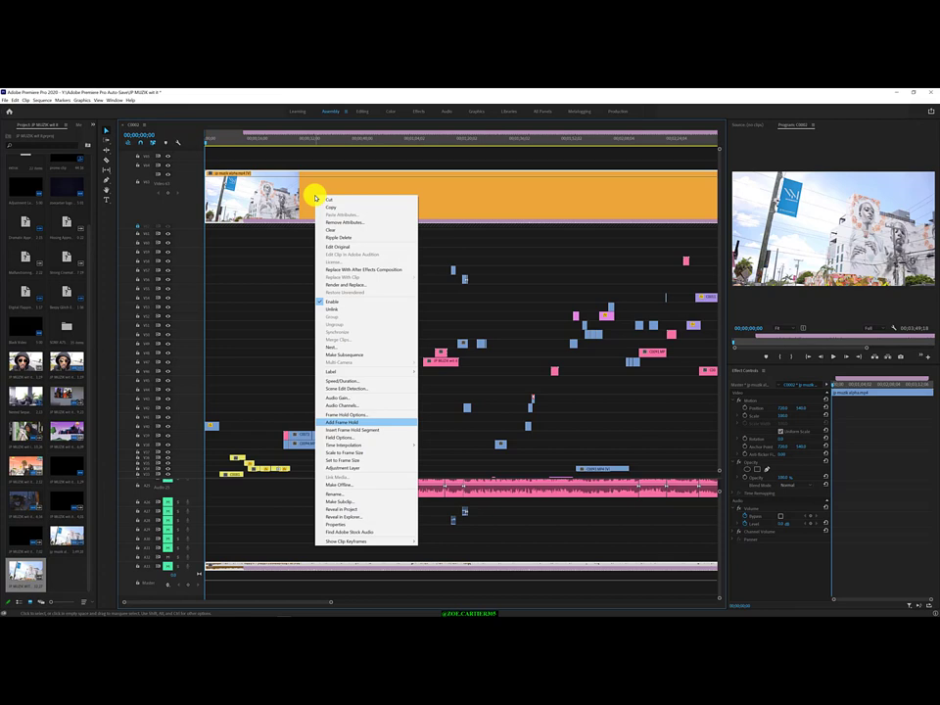
key("Down")
key("Down")
key("Down")
key("Down")
key("Down")
key("Down")
key("Down")
key("Down")
key("Down")
key("Down")
key("Down")
key("Down")
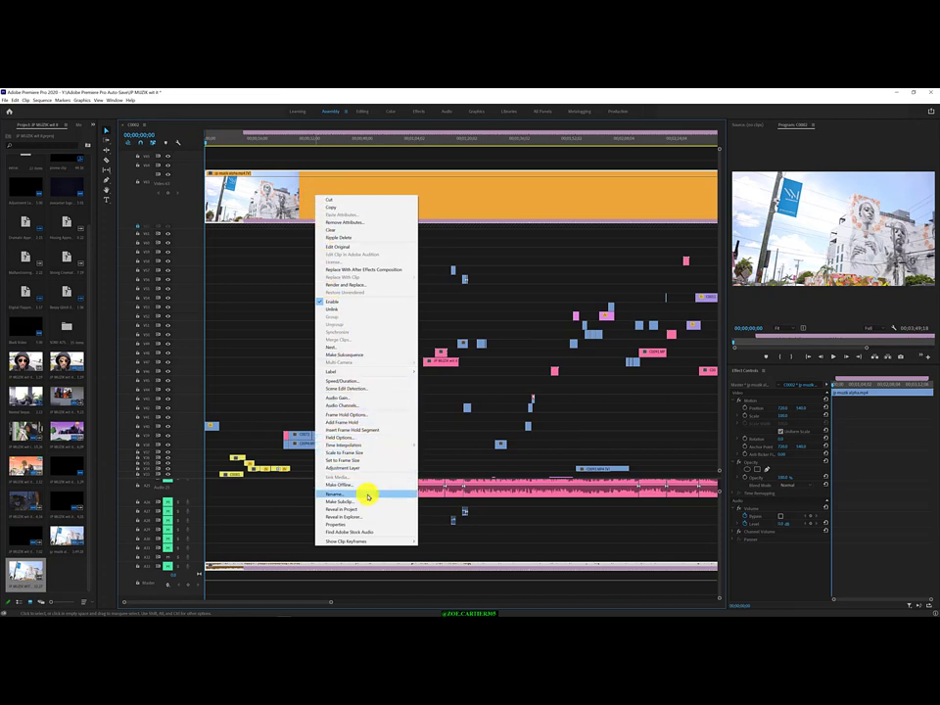
key("Down")
key("Up")
key("Up")
key("Up")
key("Up")
key("Up")
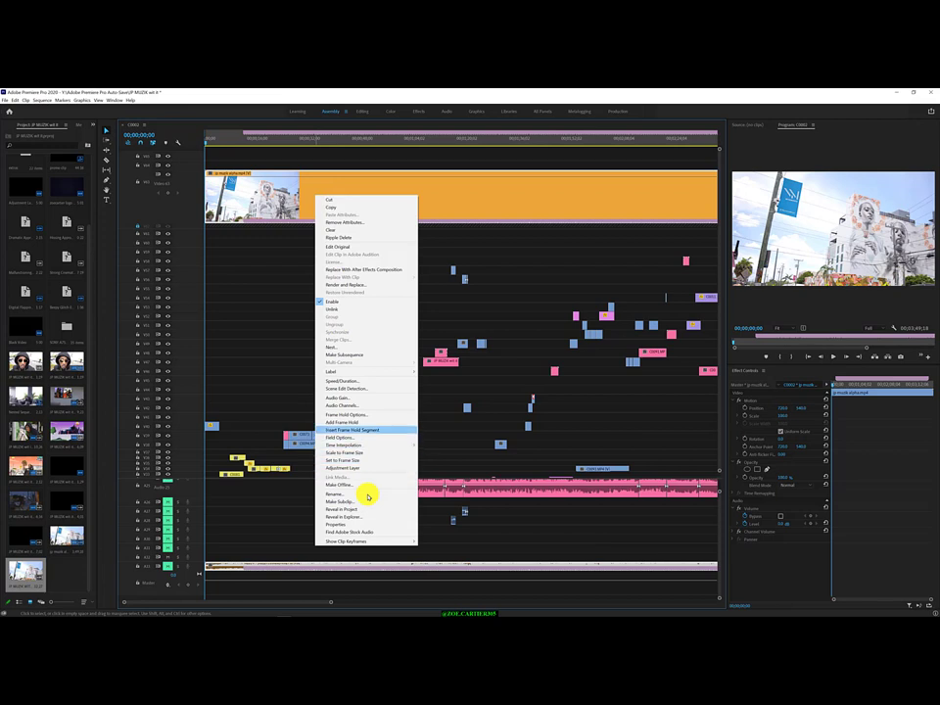
key("Down")
key("Down")
key("Down")
key("Down")
key("Down")
key("Down")
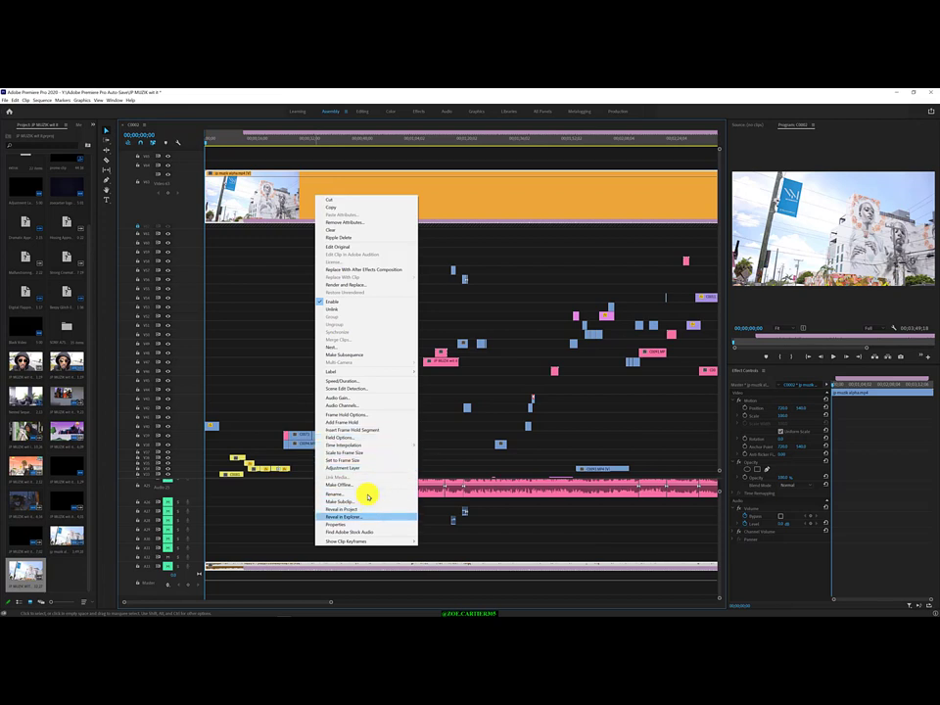
key("Up")
key("Down")
key("Down")
key("Down")
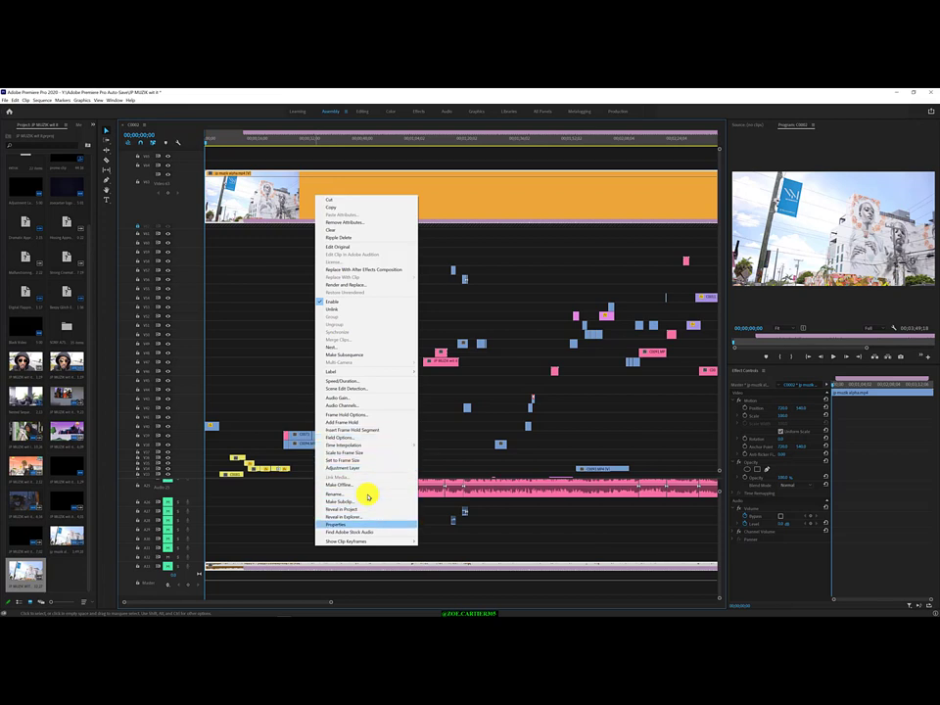
mouse_move(368, 541)
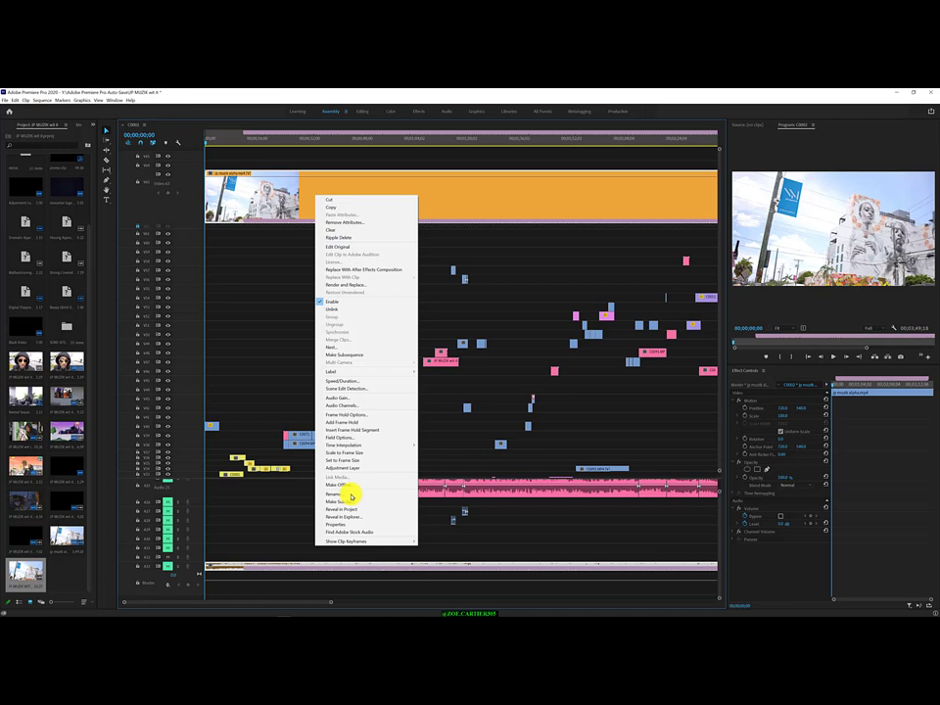
left_click(205, 98)
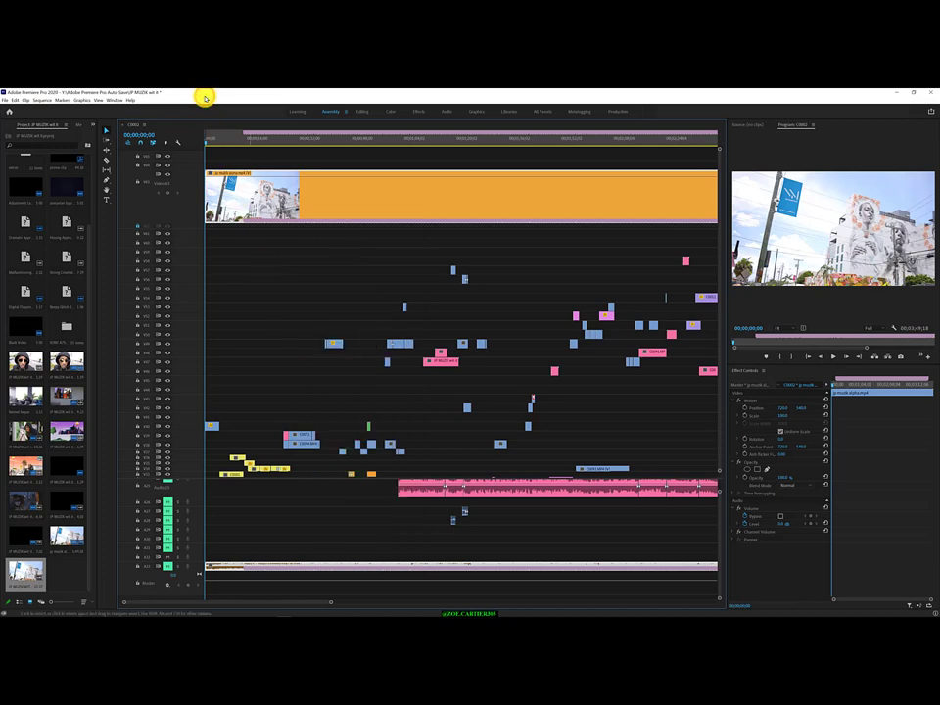
Clear all sequence markers from the Markers menu and bring up the orange clip's options
left_click(61, 101)
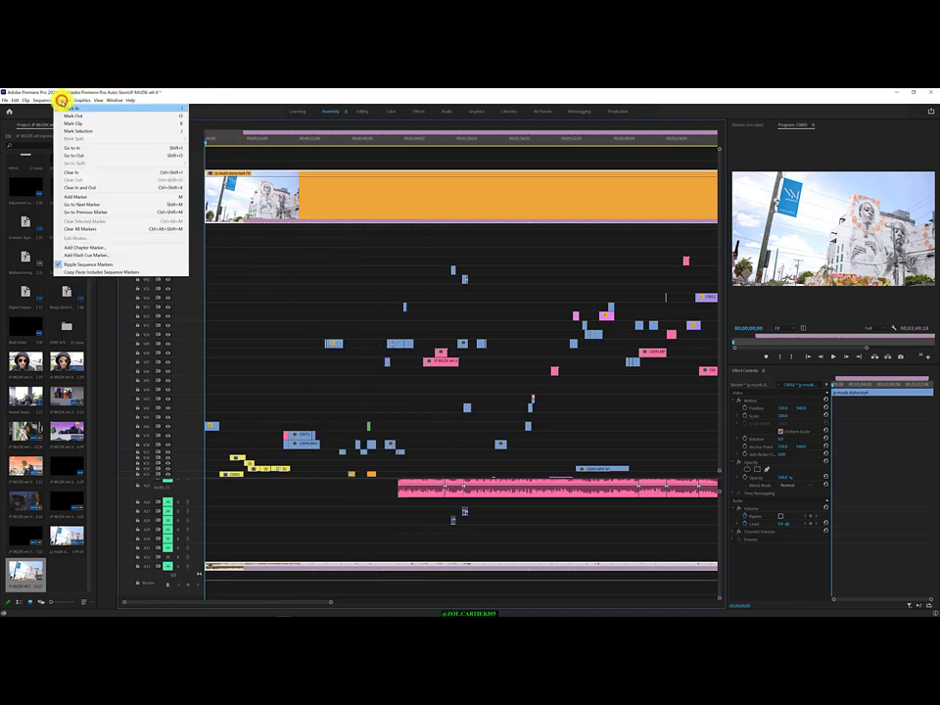
left_click(117, 230)
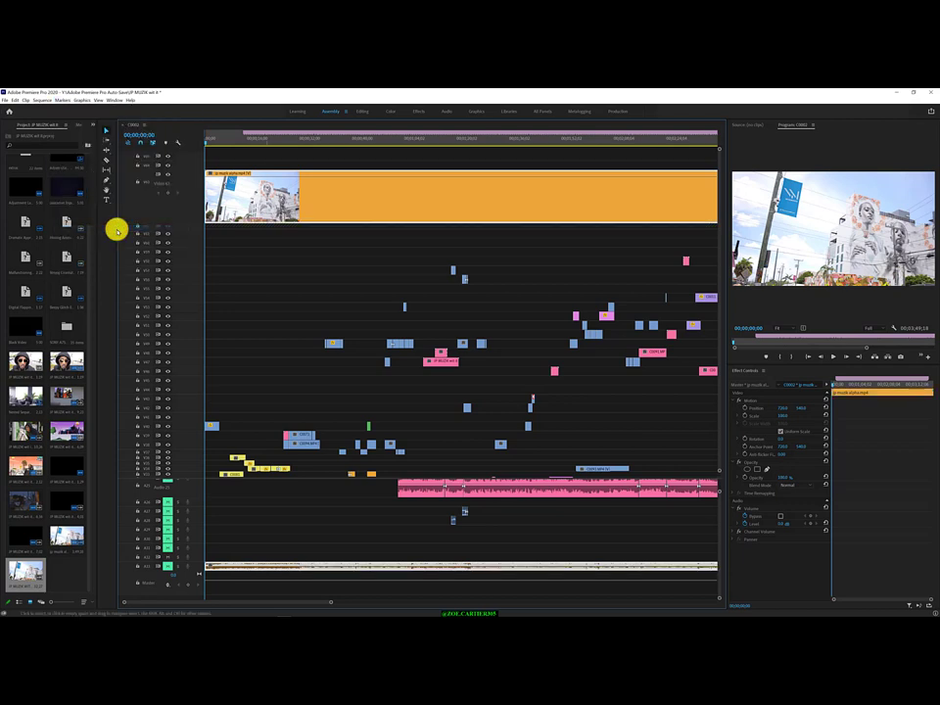
right_click(318, 185)
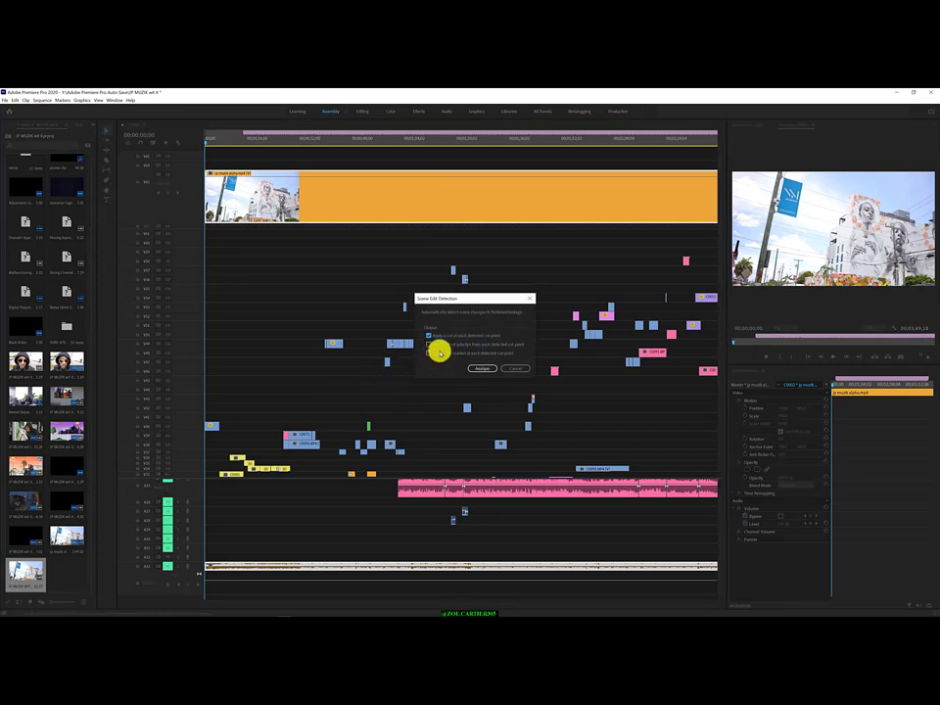
Run Scene Edit Detection on the Mango clip with Create Clip Marker at each cut enabled
left_click(439, 354)
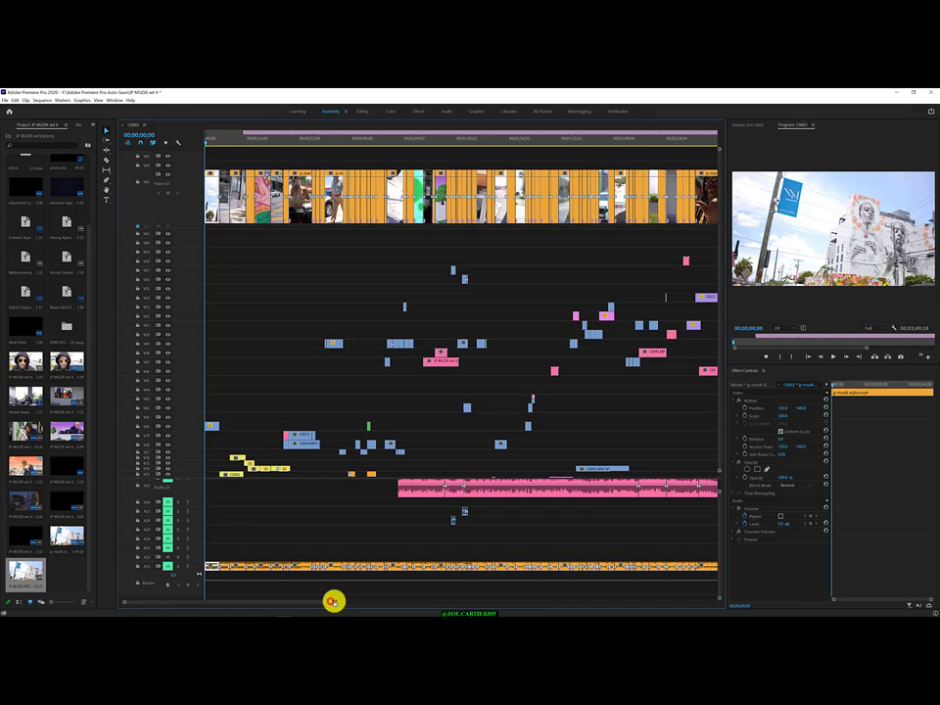
Zoom into the timeline and scroll through the new Mango shot cuts and back
left_click_drag(331, 601, 299, 596)
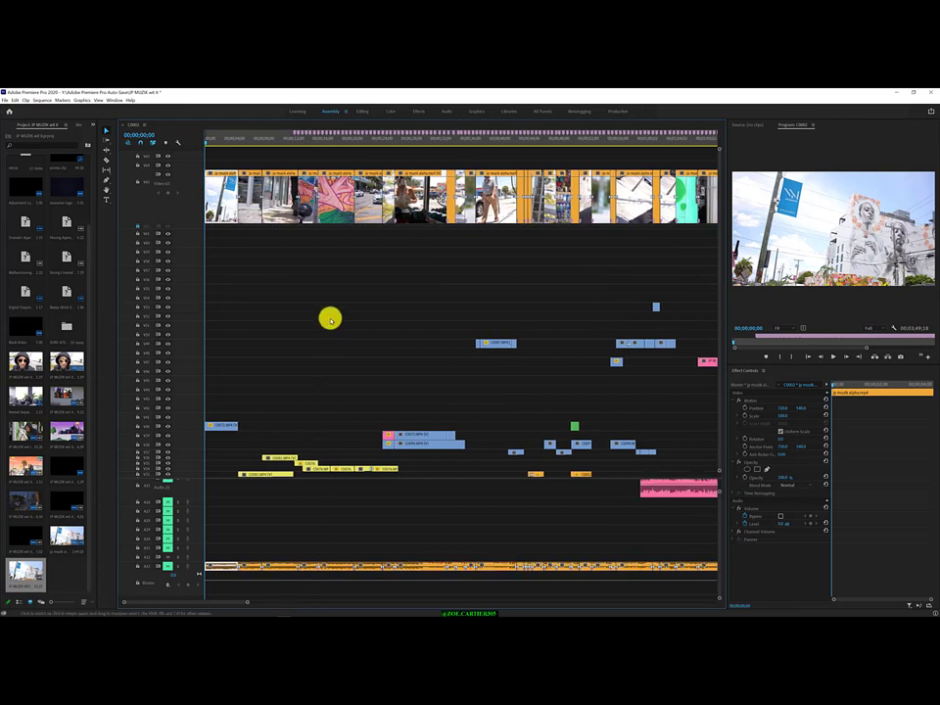
scroll(330, 318, "down", 2)
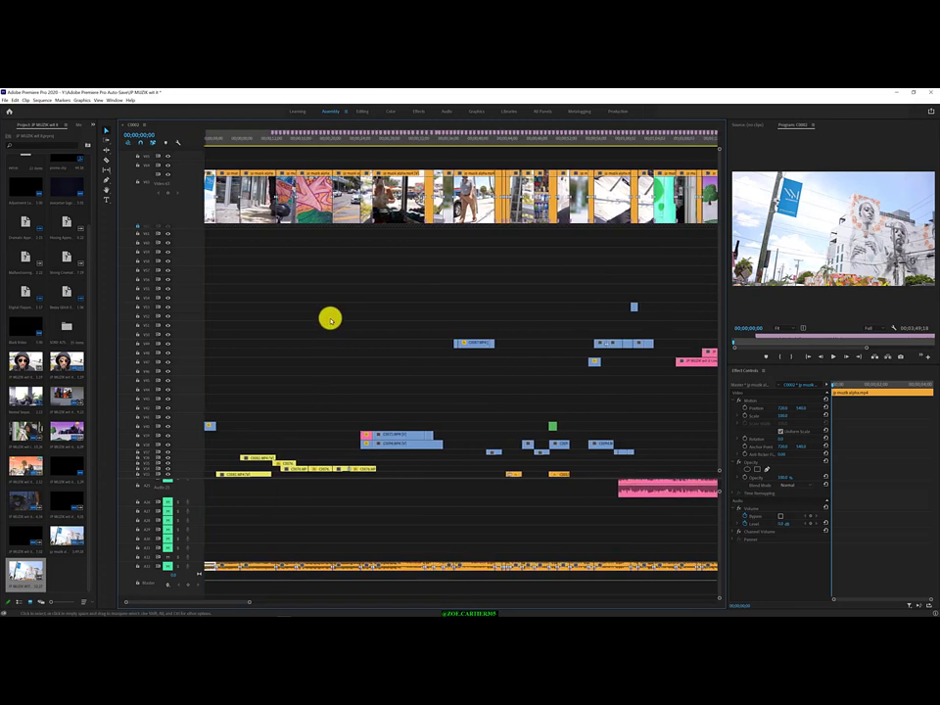
scroll(329, 318, "down", 10)
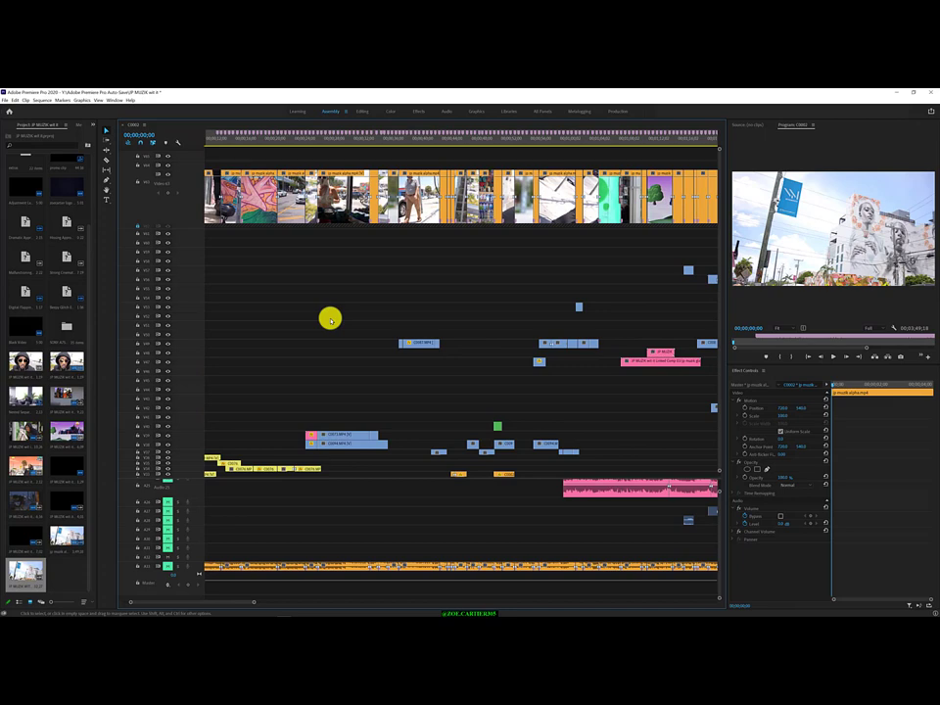
scroll(330, 318, "down", 8)
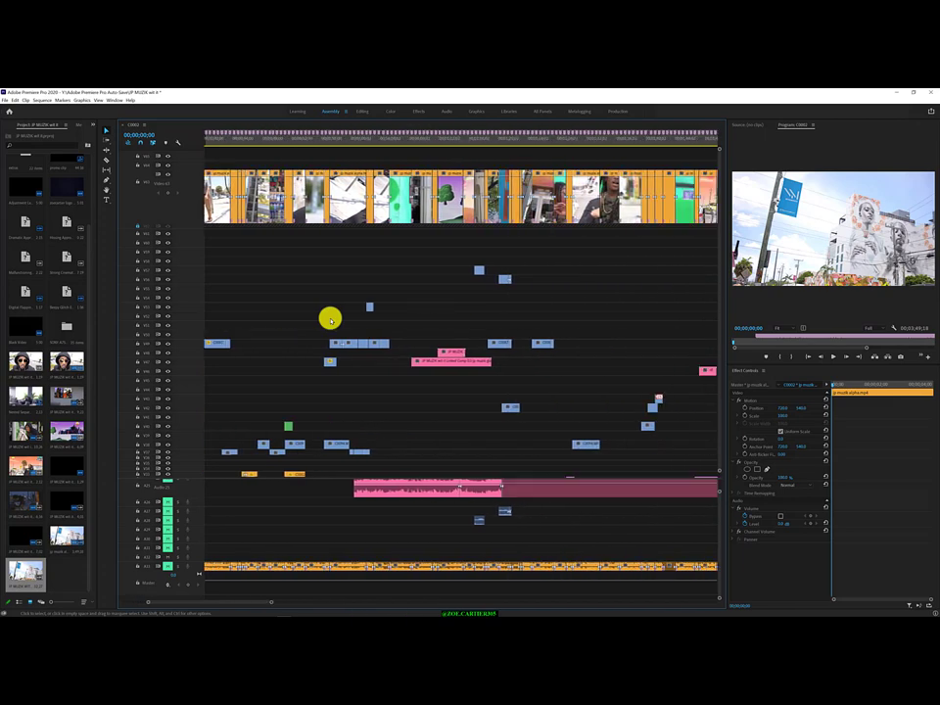
scroll(330, 318, "down", 11)
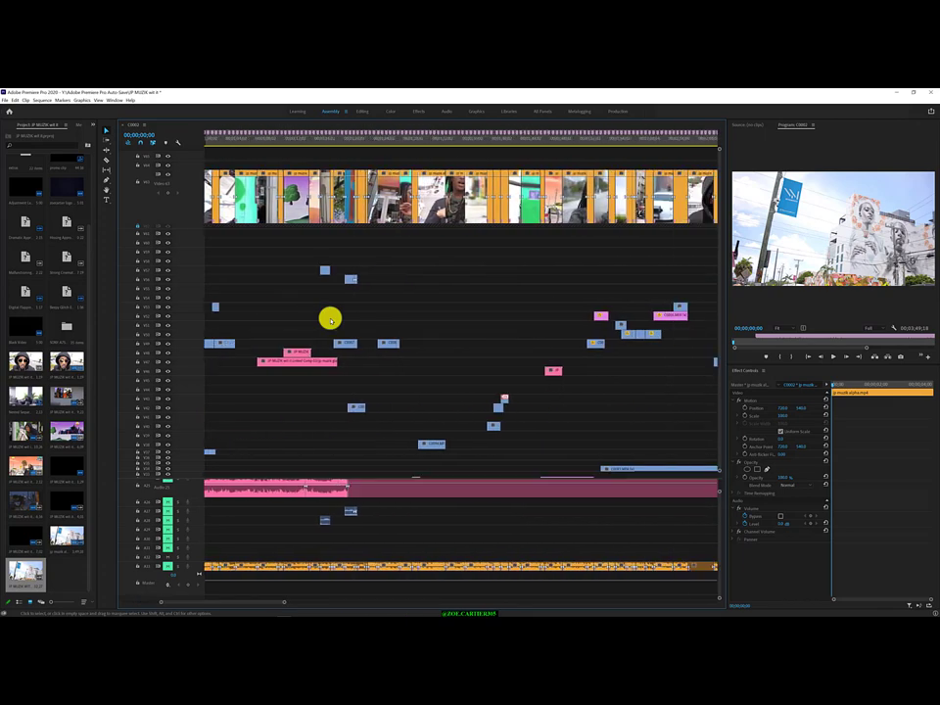
scroll(330, 318, "down", 7)
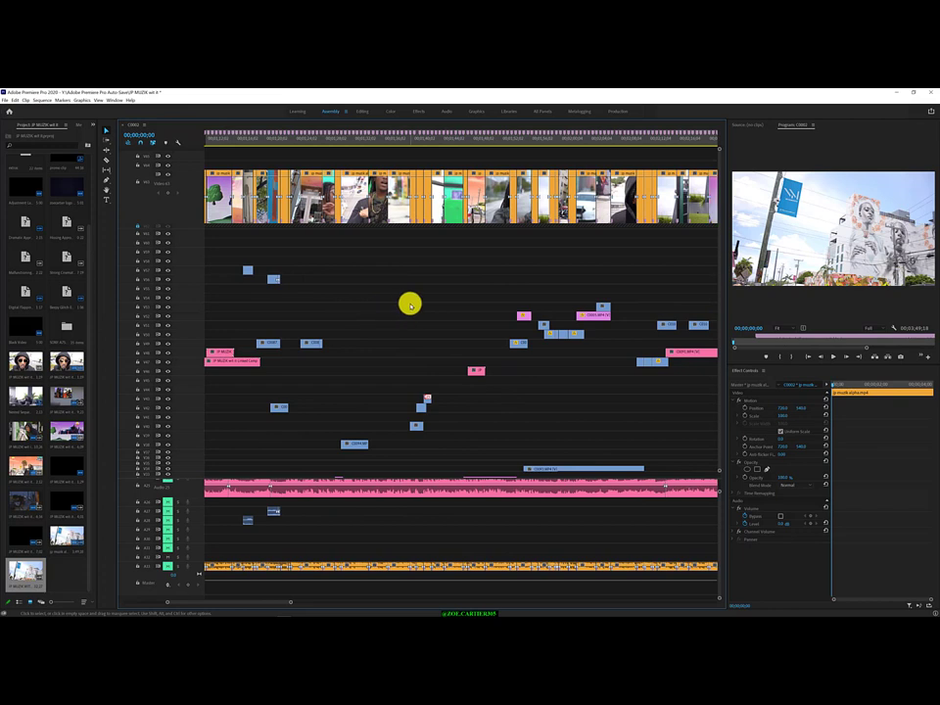
scroll(409, 305, "down", 5)
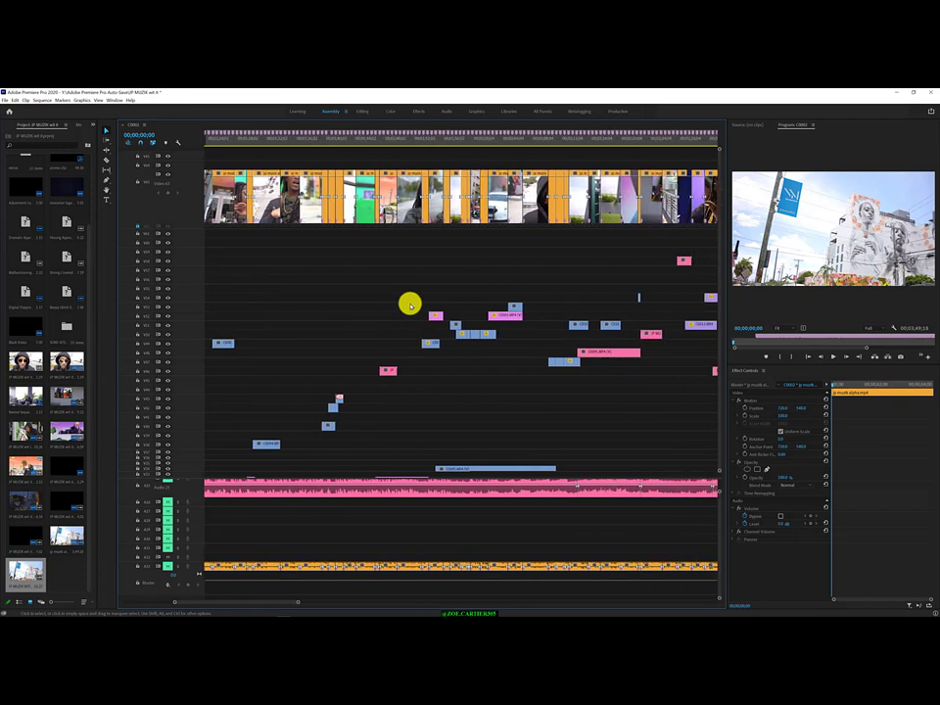
scroll(409, 304, "down", 4)
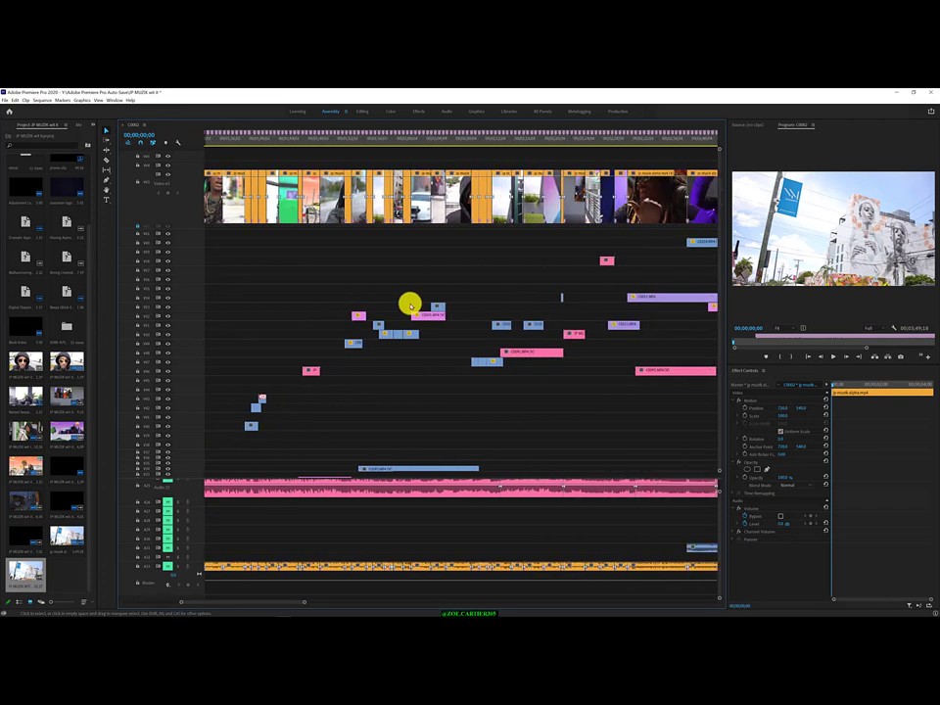
scroll(405, 304, "up", 6)
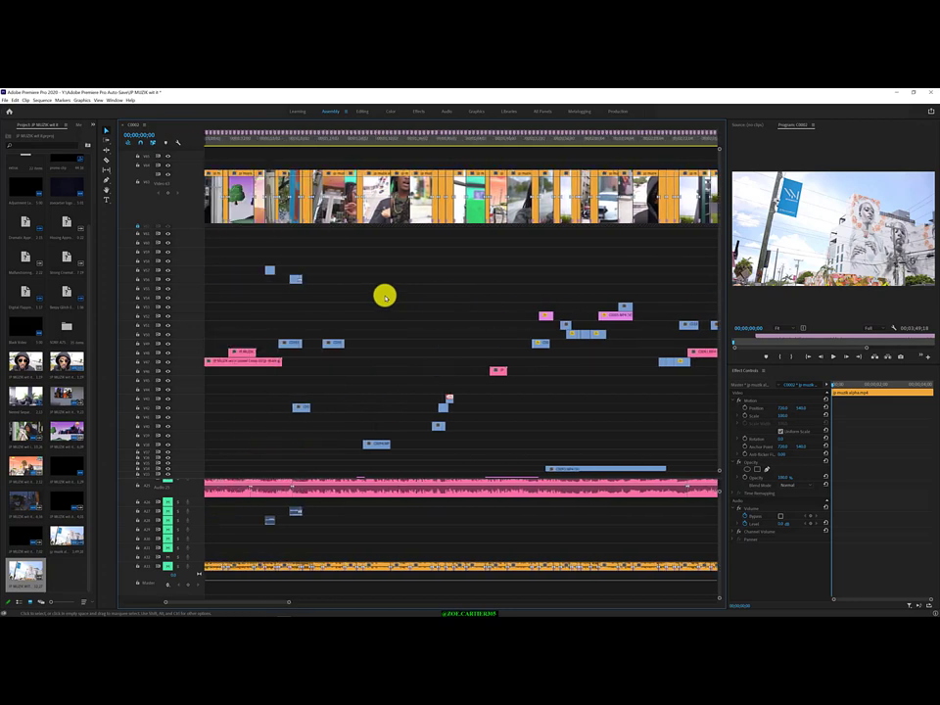
scroll(385, 295, "up", 6)
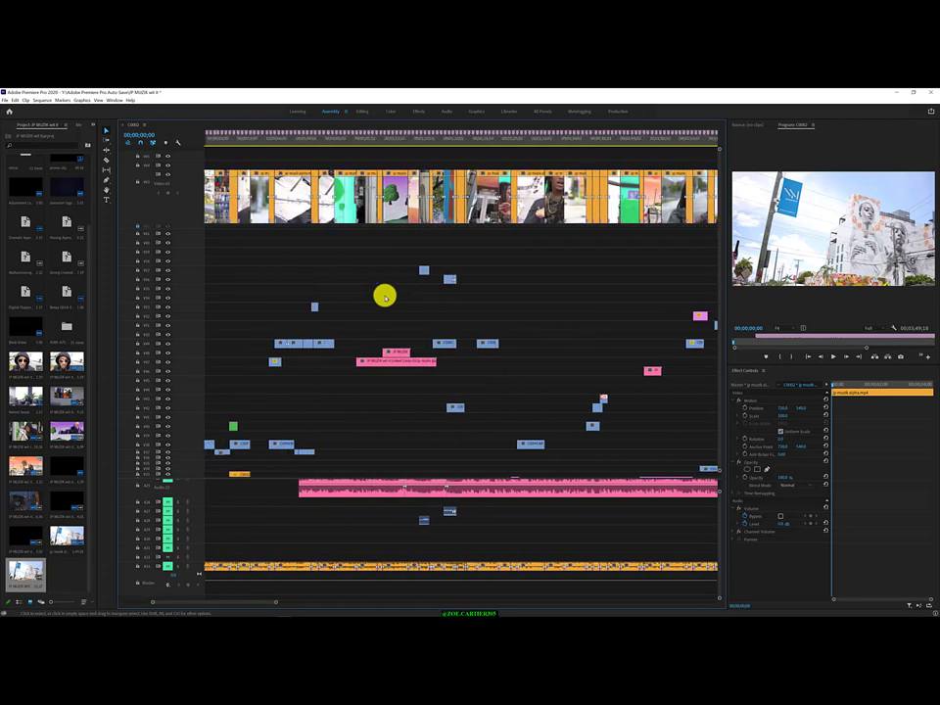
scroll(385, 295, "up", 6)
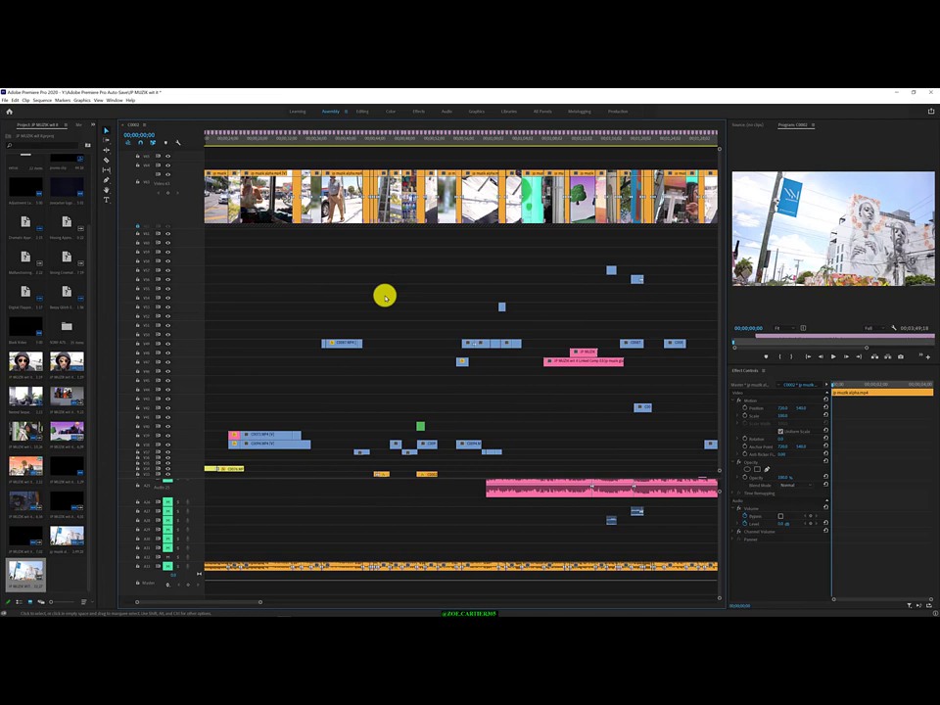
scroll(384, 296, "up", 4)
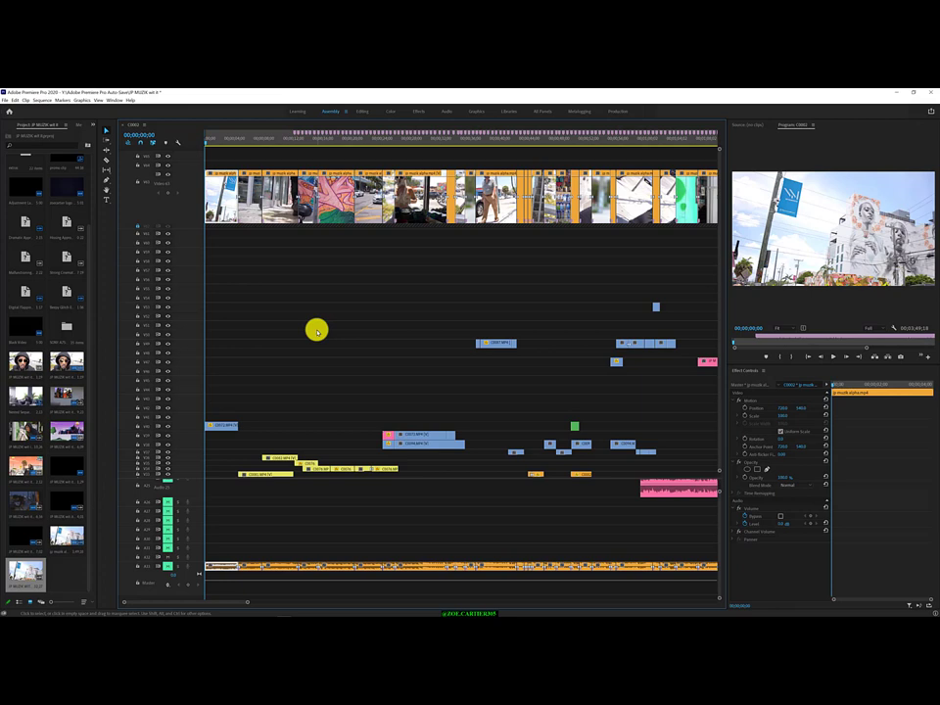
Deselect everything in the timeline and save the project with Ctrl+S
left_click(317, 332)
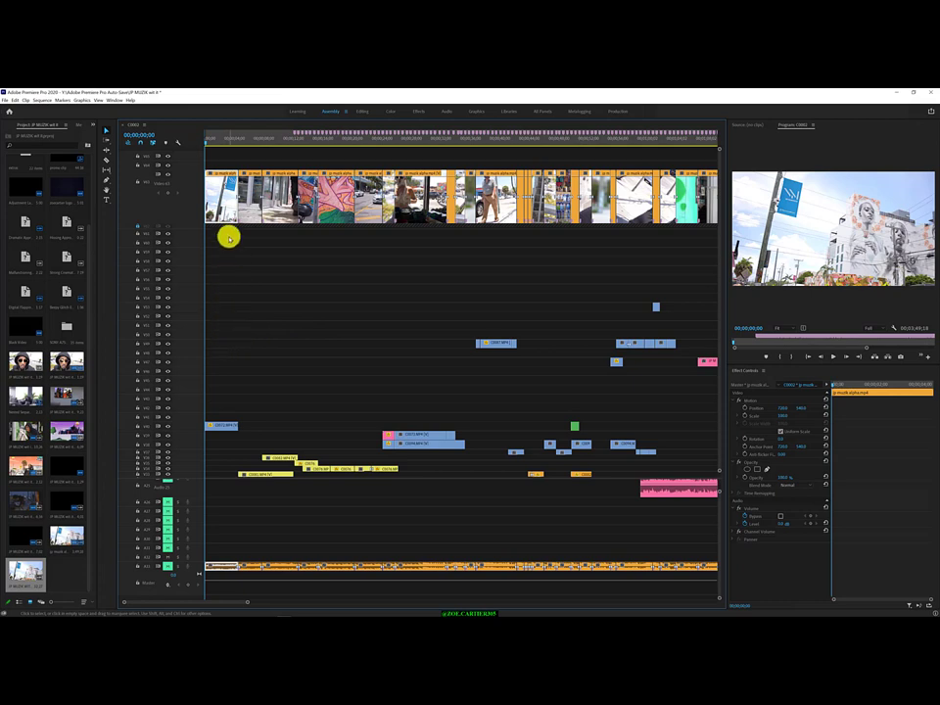
key("ctrl+s")
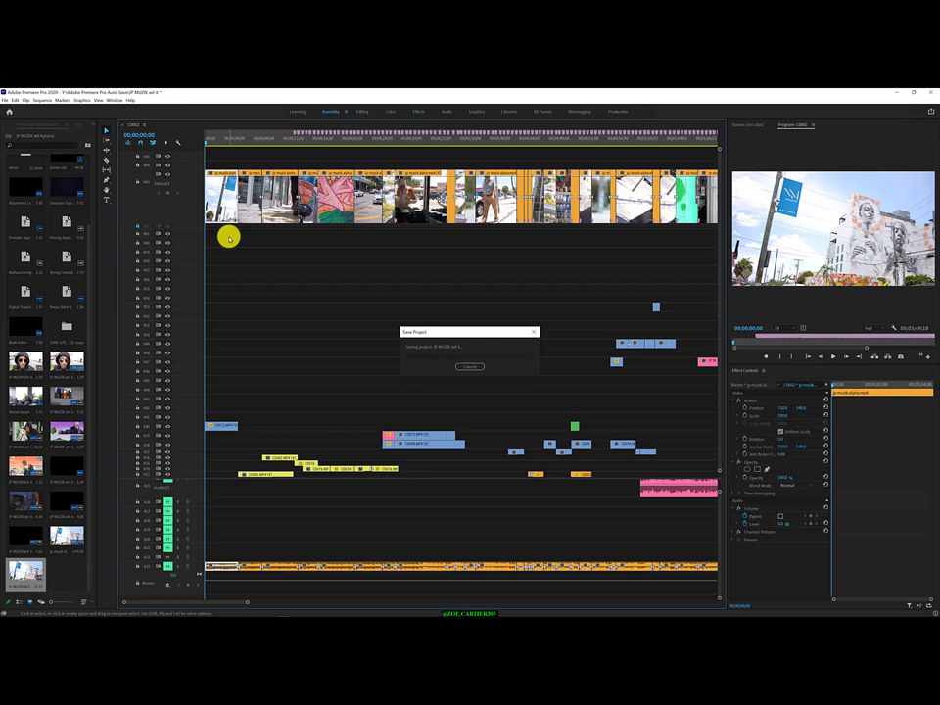